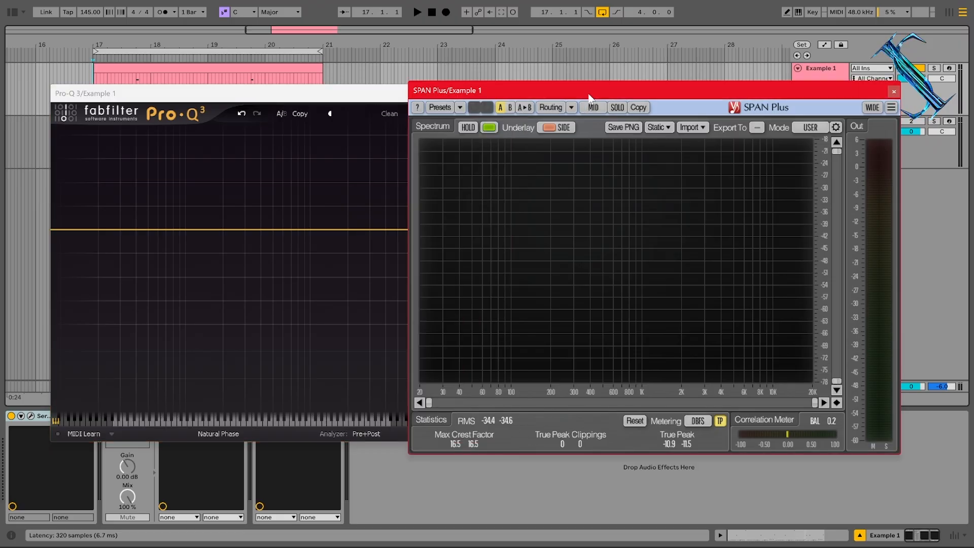
Step: Play the Example 1 loop to find where its main spectrum begins, and add a Pro-Q 3 band at 200 Hz
click(417, 12)
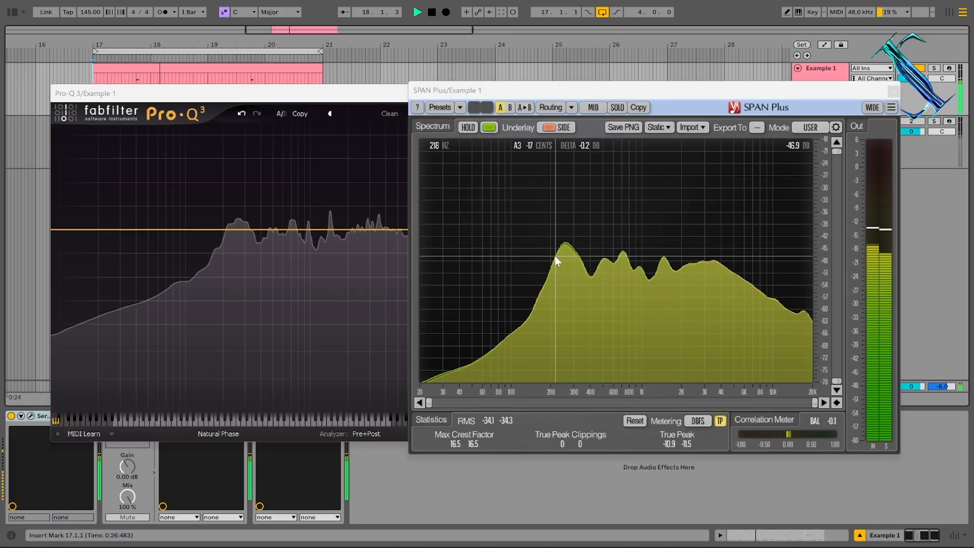
click(431, 13)
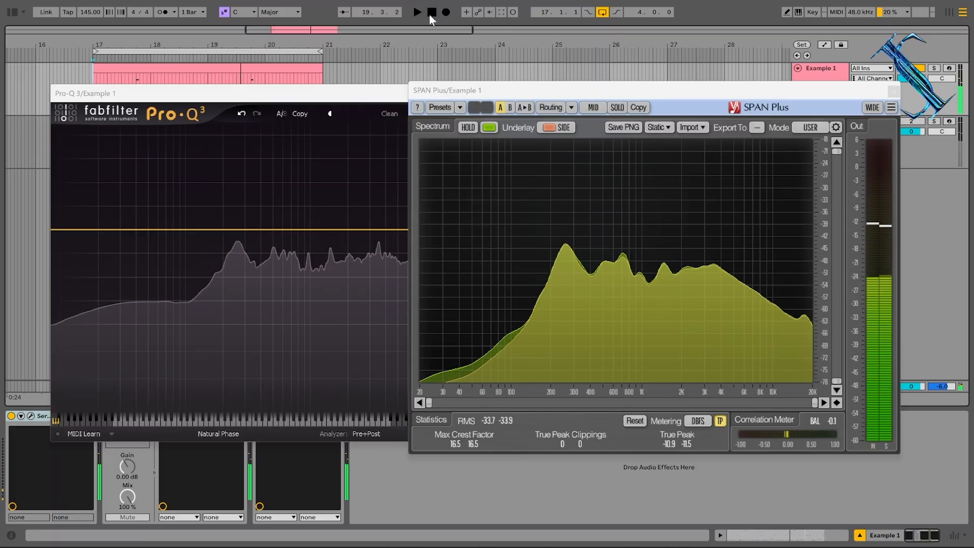
click(209, 230)
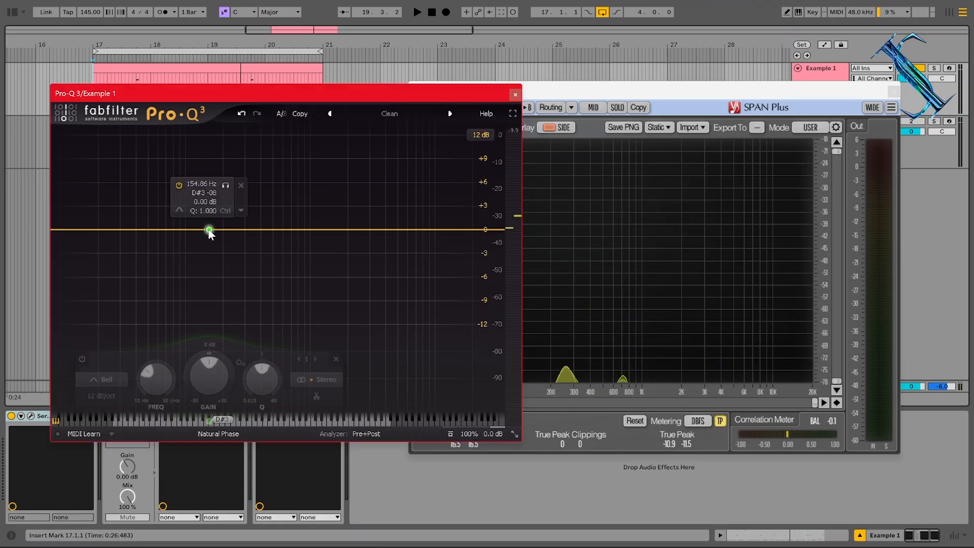
double_click(203, 184)
text(200)
key(Return)
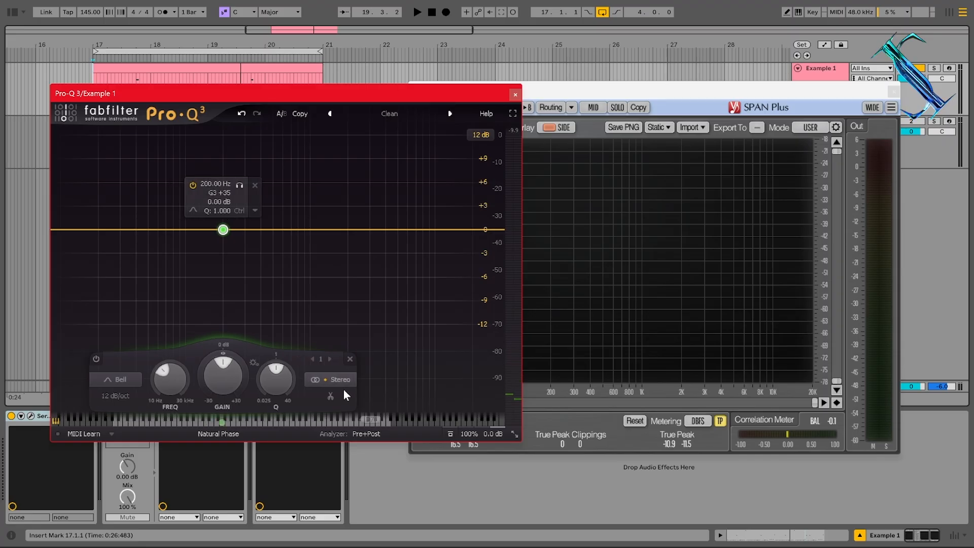
Step: Make the 200 Hz band process only the Side signal and change its shape to High Shelf
click(334, 381)
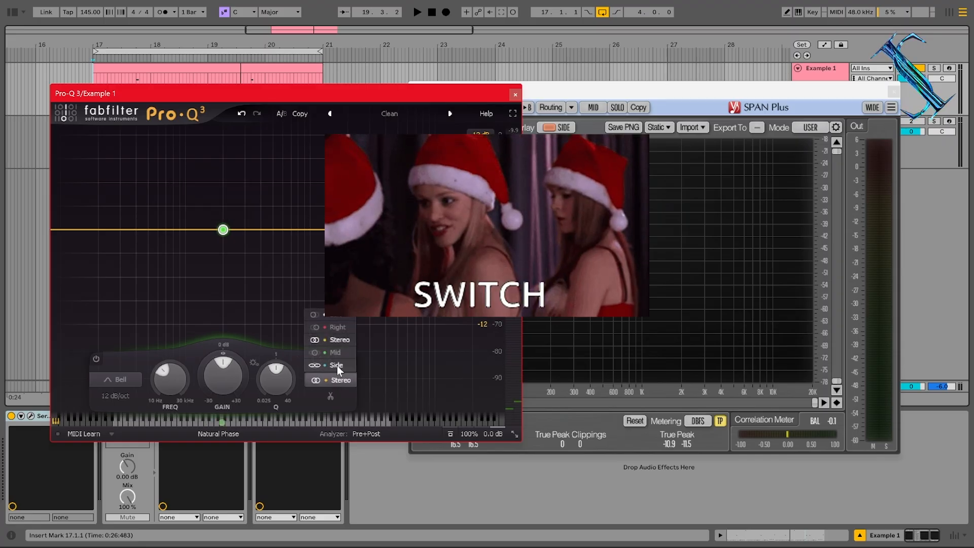
click(337, 365)
click(119, 381)
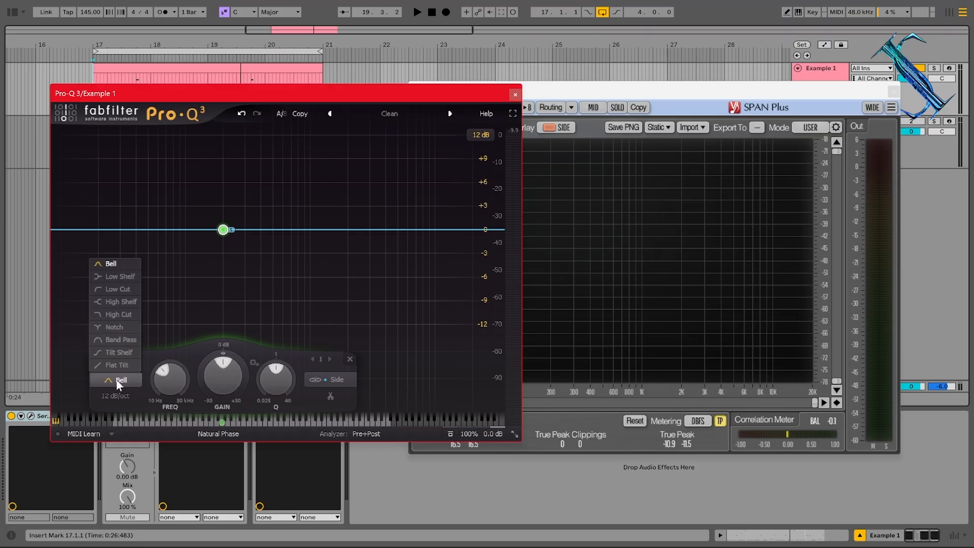
click(123, 302)
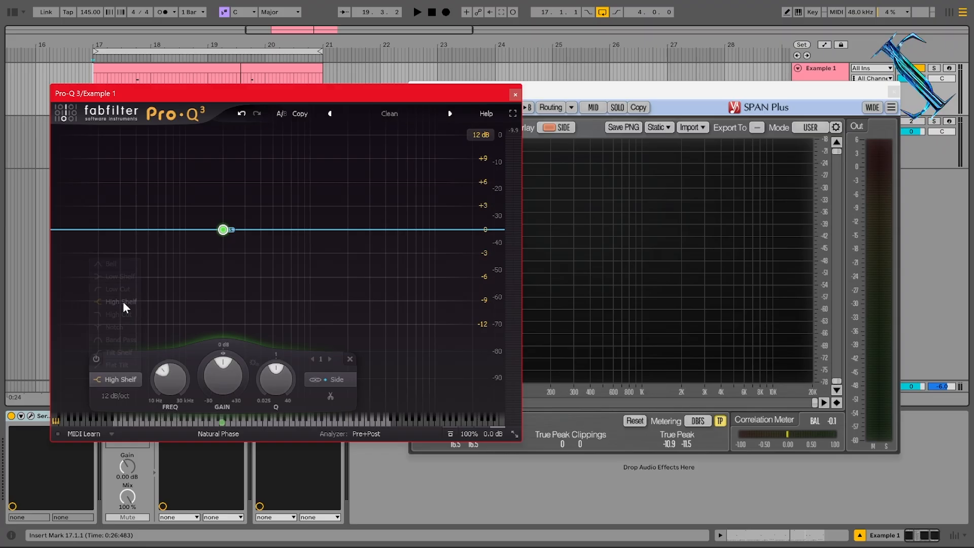
Step: Lower the Side high shelf's gain by about 4.5 dB during playback and check the result in SPAN Plus
click(417, 12)
drag(226, 369, 191, 422)
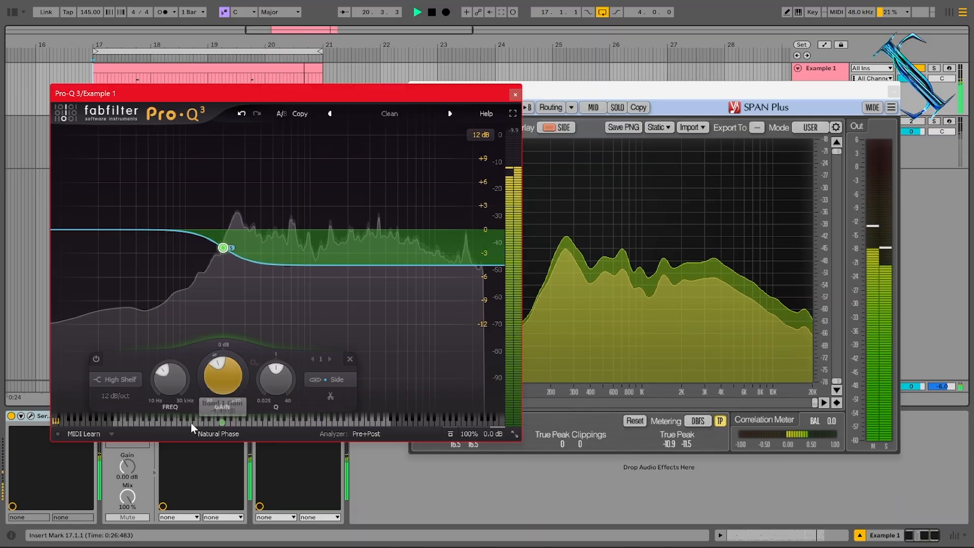
click(581, 93)
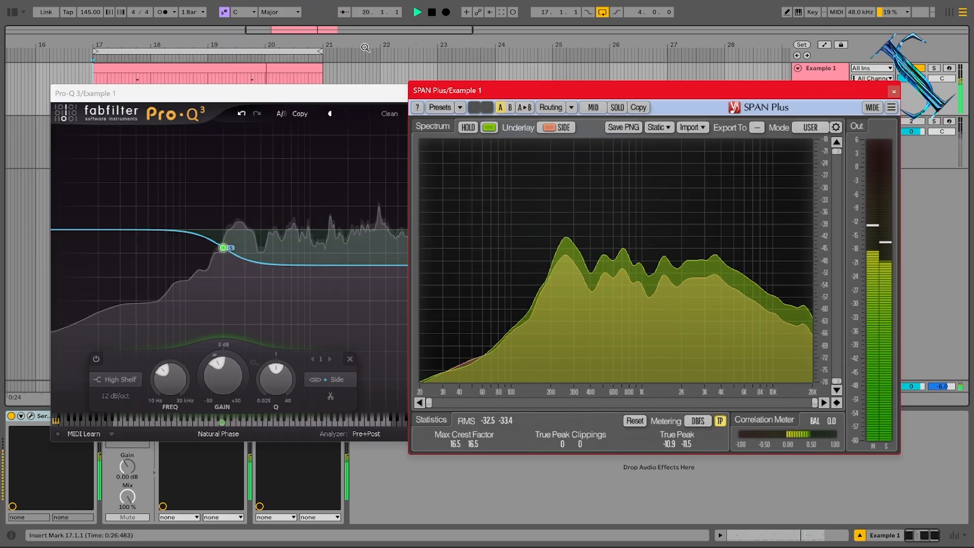
click(431, 12)
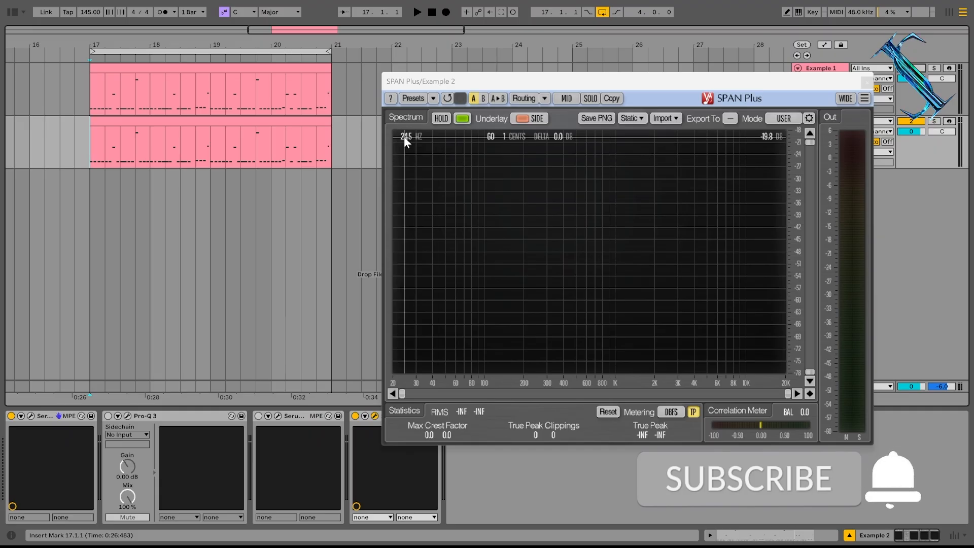
Step: Turn off the Distortion, Chorus, Compressor, Reverb and Filter effects in Example 2's Serum and close the synth
click(31, 416)
click(175, 109)
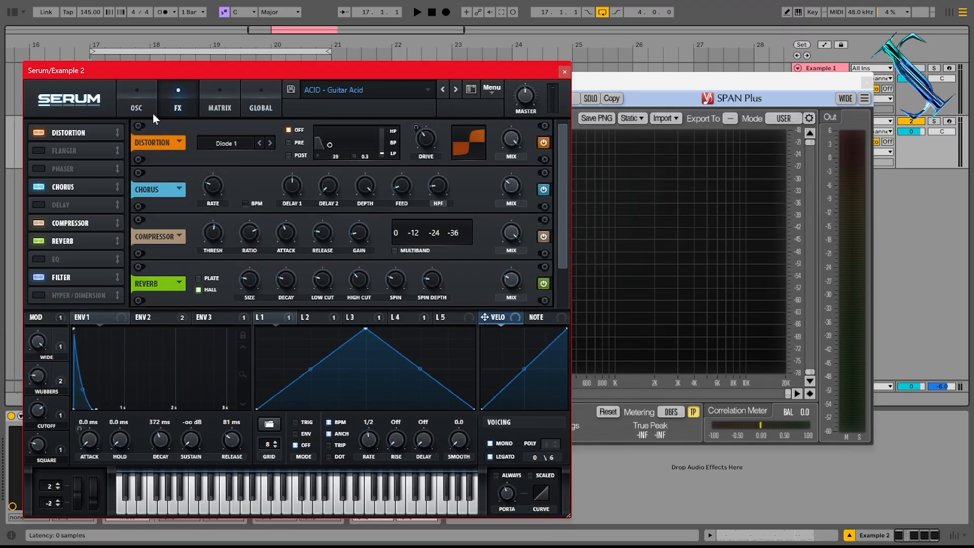
click(39, 133)
click(40, 187)
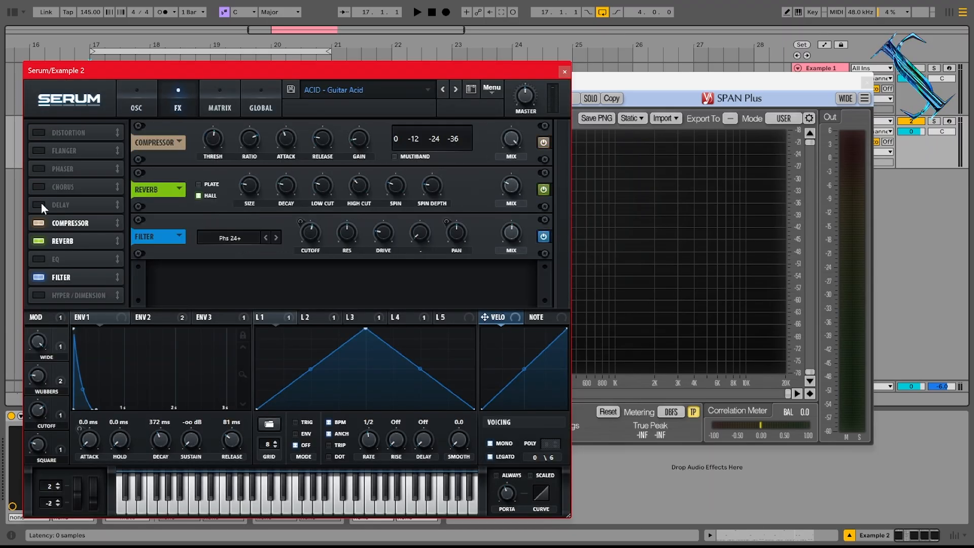
click(39, 222)
click(38, 241)
click(39, 277)
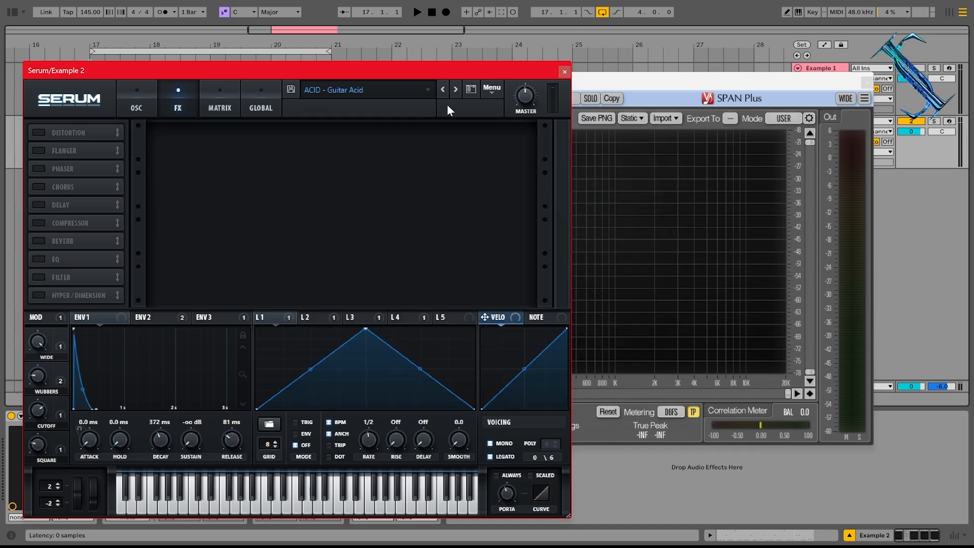
click(564, 72)
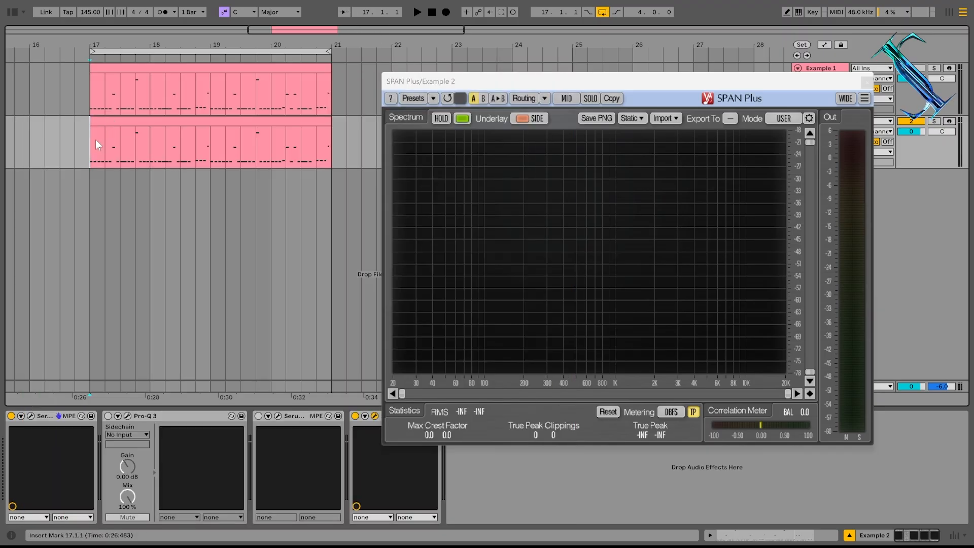
Step: Play the dry Example 2 loop to check its correlation in SPAN Plus, and enable and open its Pro-Q 3
key(space)
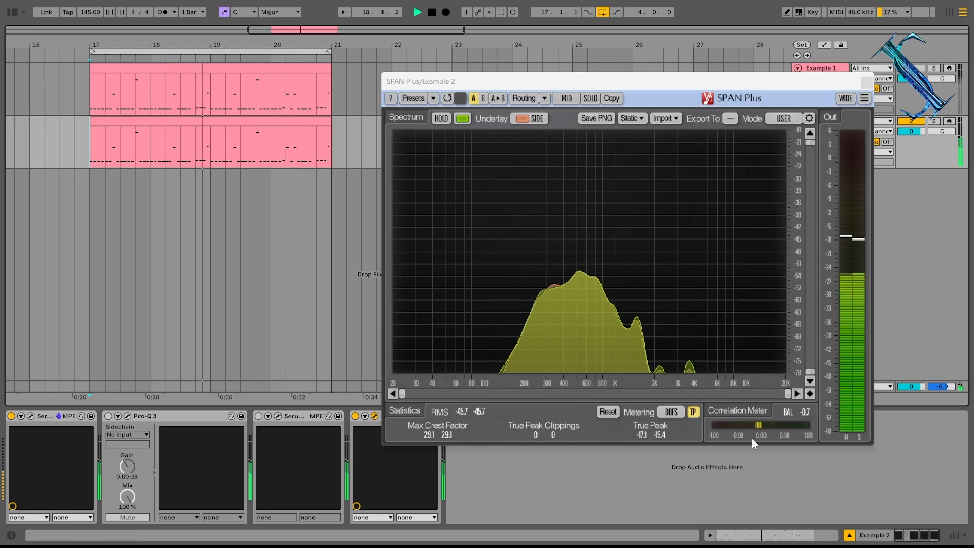
click(431, 13)
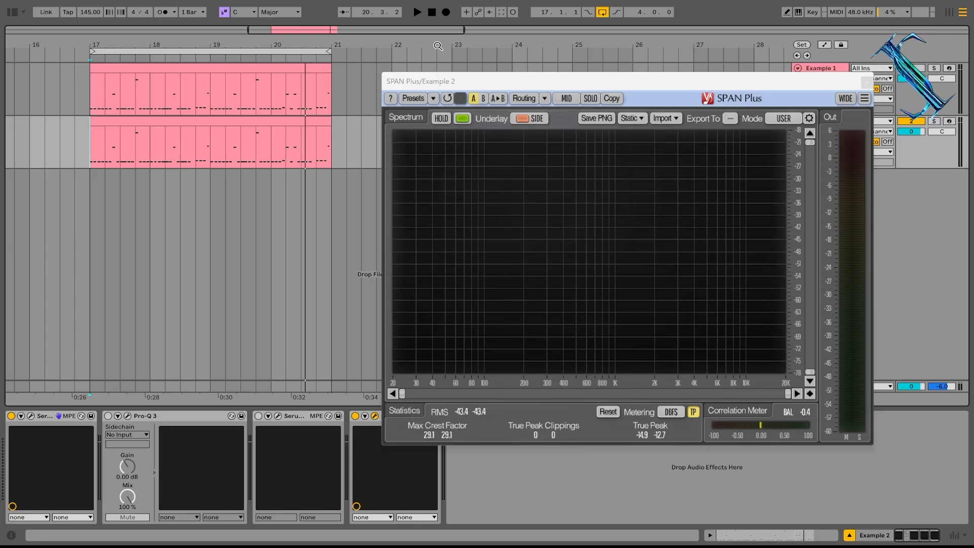
click(109, 416)
click(127, 415)
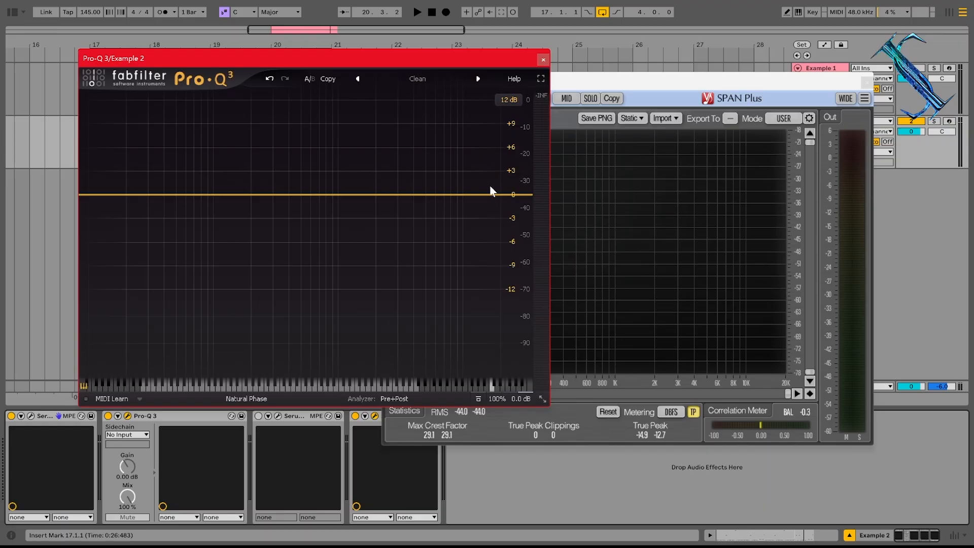
Step: Locate the lower shoulder of Example 2's spectrum during playback and add a Pro-Q 3 band at 307 Hz
click(611, 90)
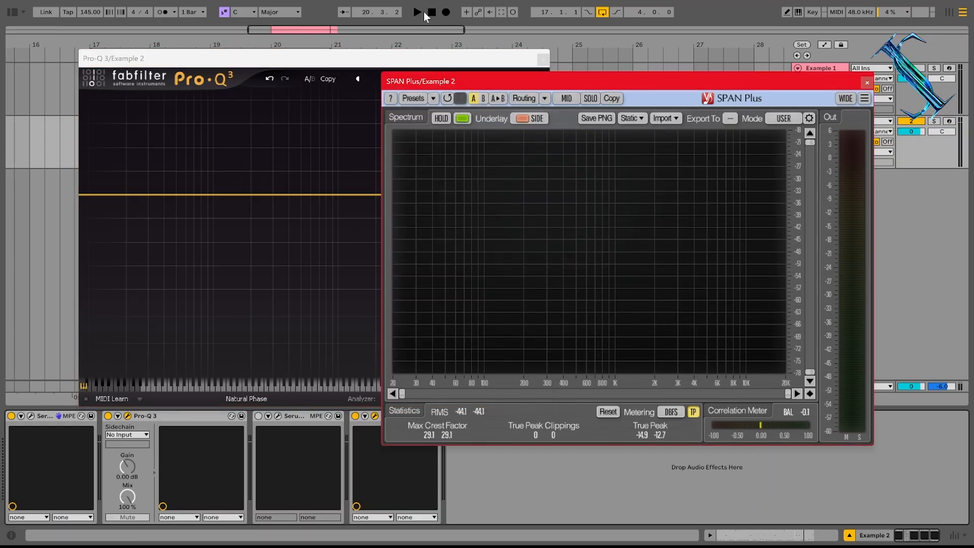
click(423, 12)
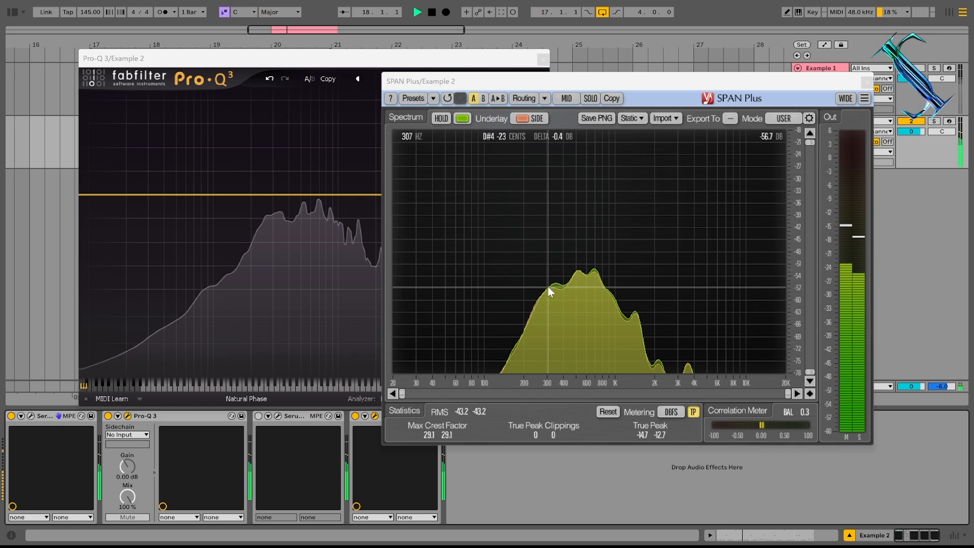
click(433, 13)
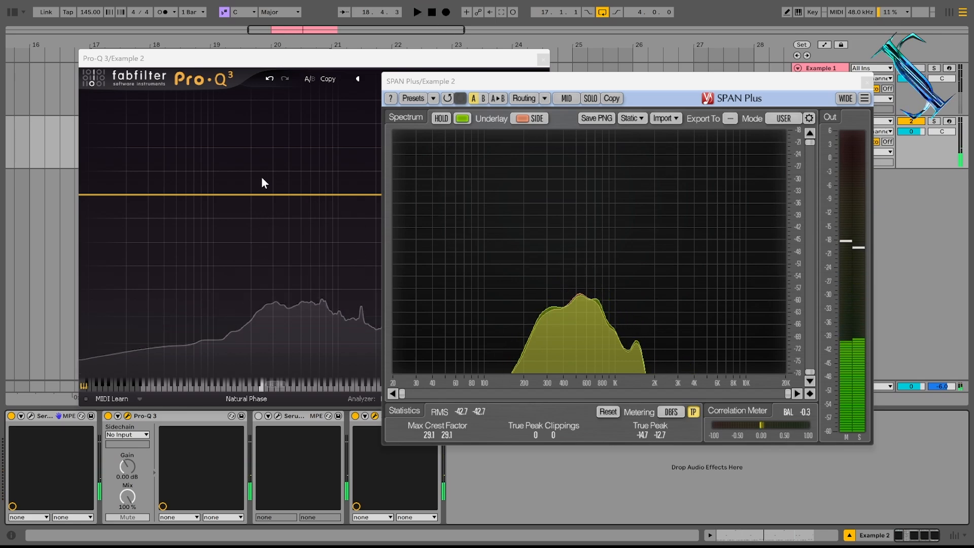
double_click(259, 194)
double_click(254, 147)
text(307.00 Hz)
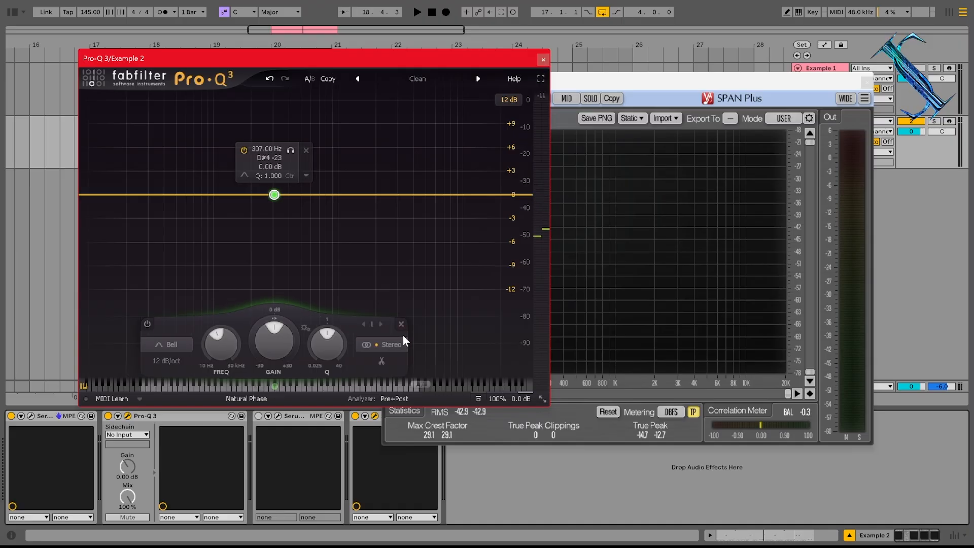
Step: Restrict the 307 Hz band to the Side signal and change its shape to Low Shelf
click(389, 342)
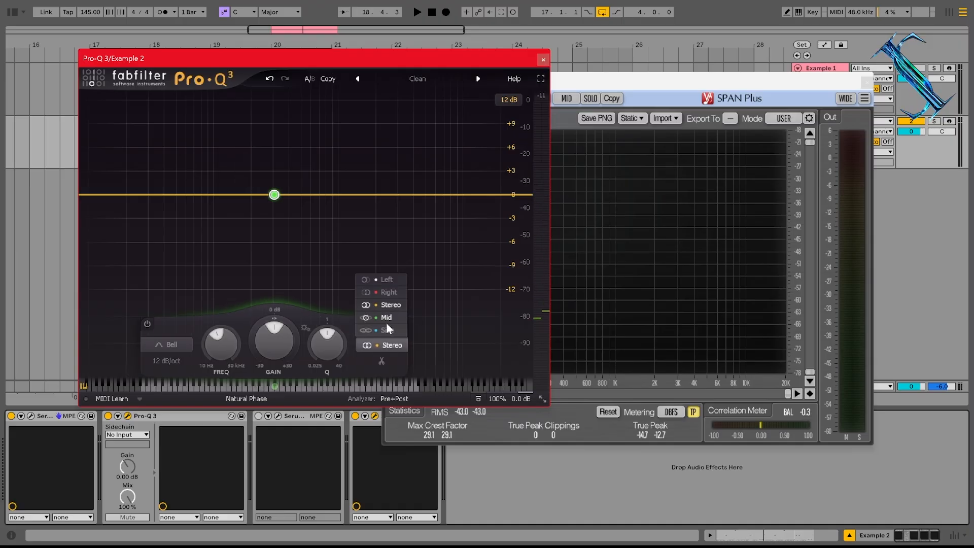
click(388, 330)
click(181, 343)
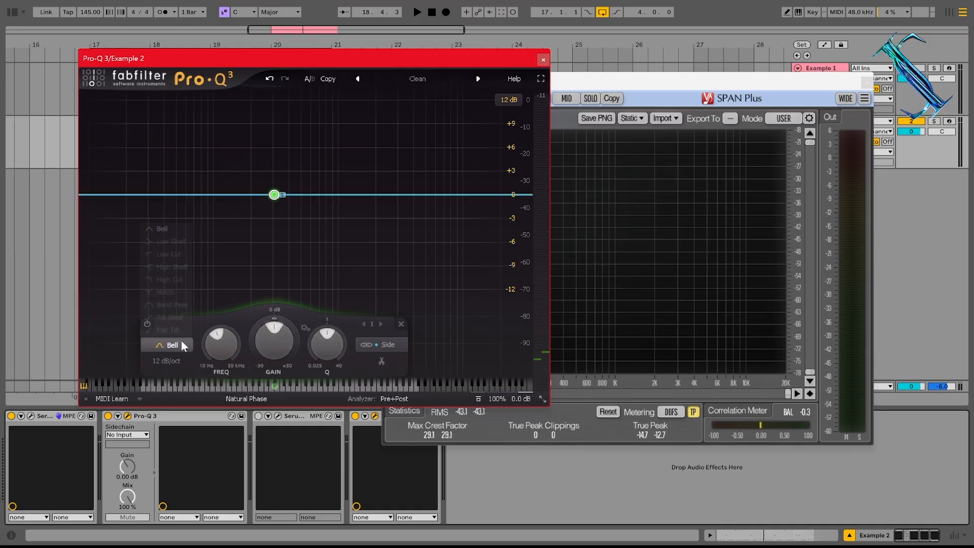
click(164, 243)
Step: Check Example 2's upper spectrum slope during playback and add a second Side band at 678 Hz with a High Shelf shape
click(585, 142)
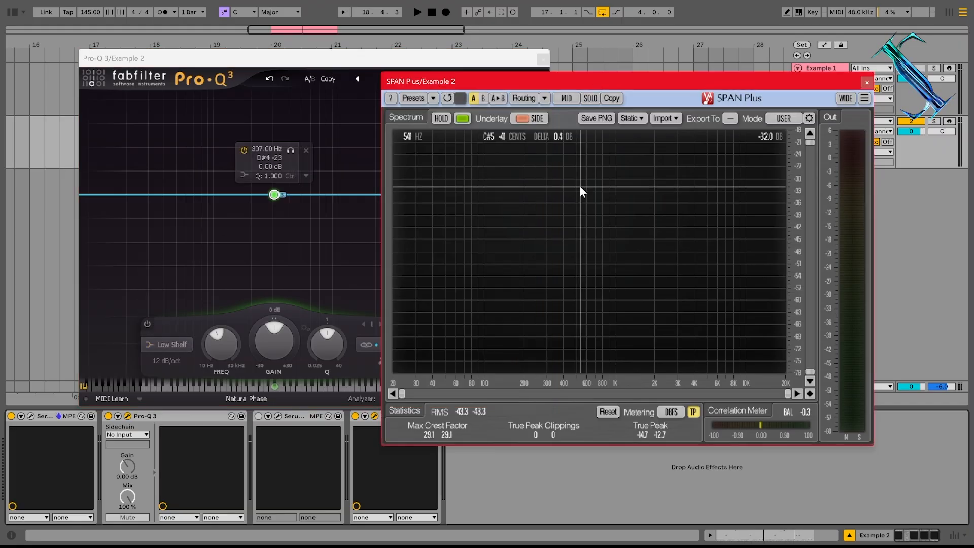
key(space)
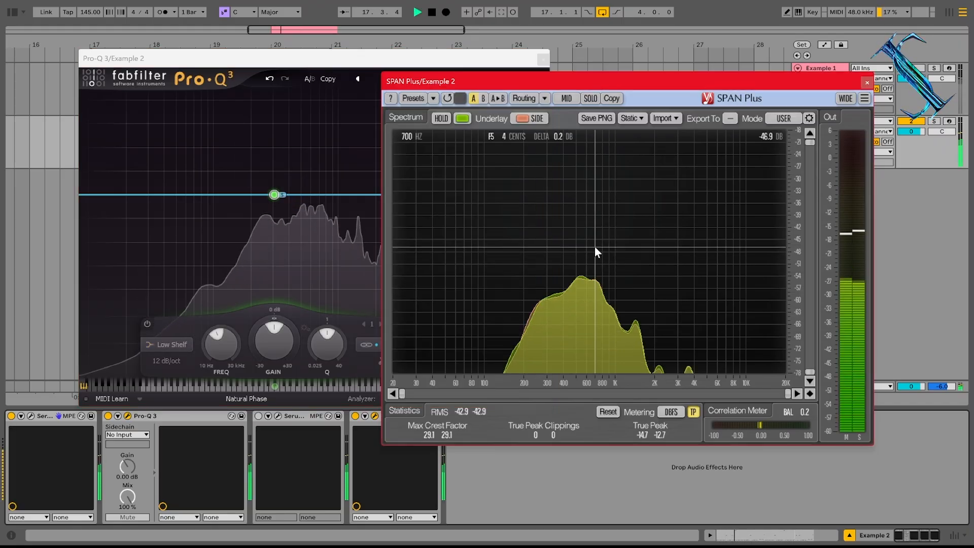
key(space)
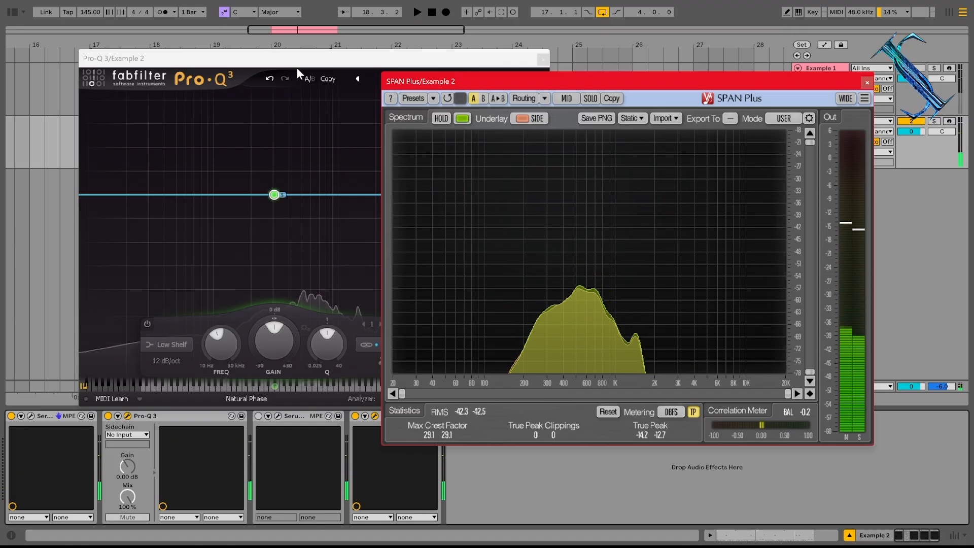
click(297, 69)
double_click(312, 195)
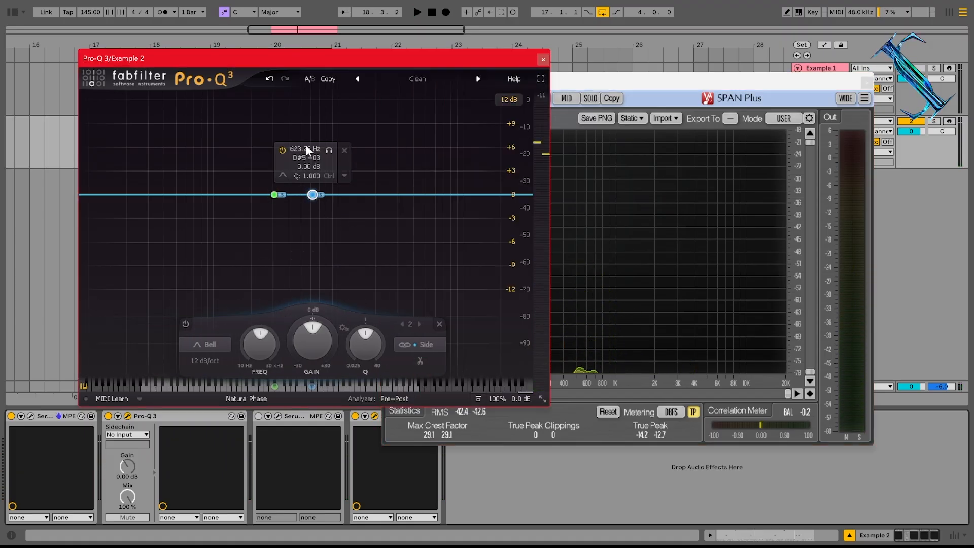
text(678)
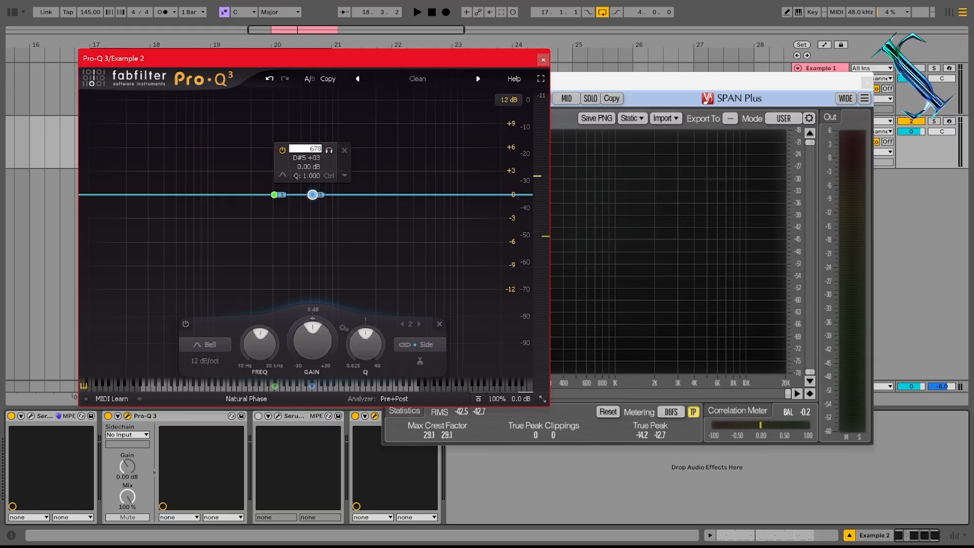
key(Return)
click(211, 344)
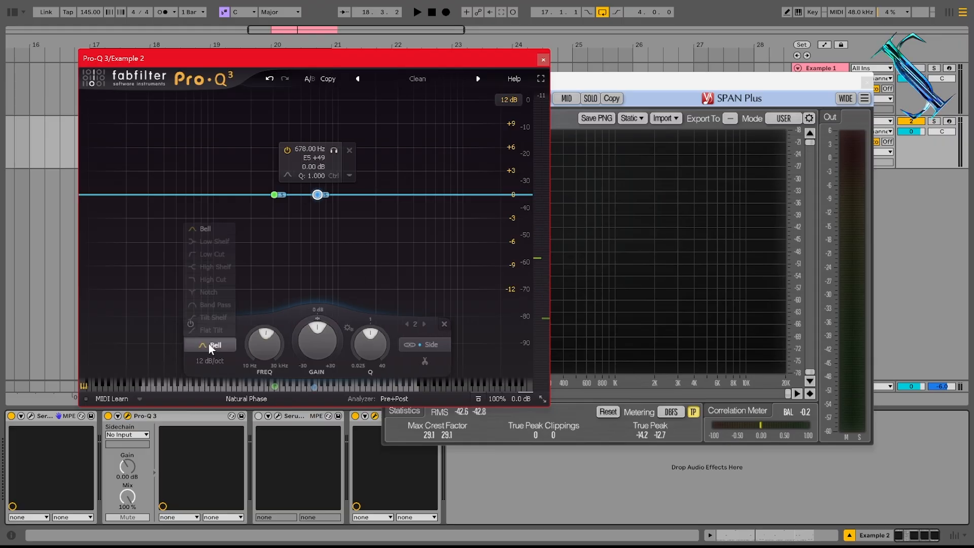
click(223, 267)
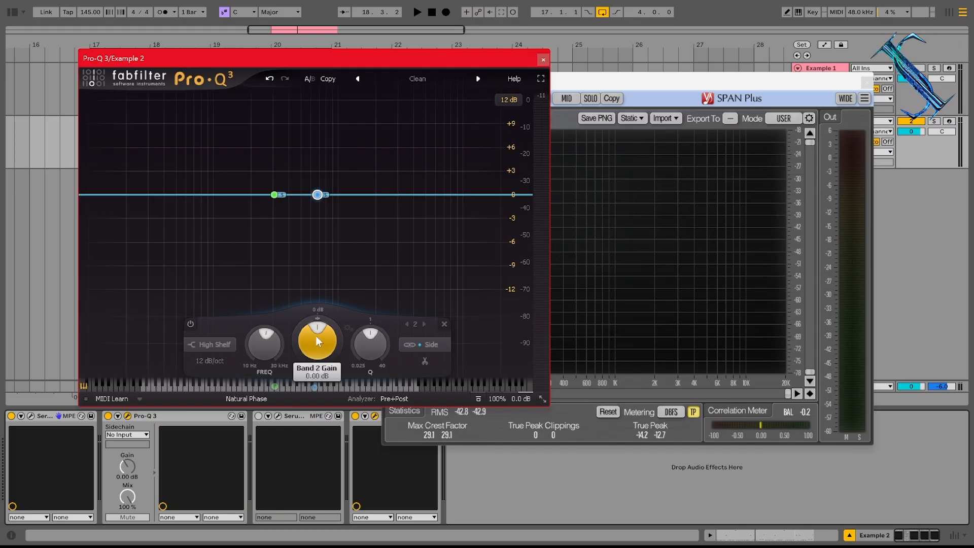
Step: Lower the Side high shelf's gain to about -2.8 dB and the low shelf's to about -2 dB during playback
key(space)
drag(313, 340, 304, 380)
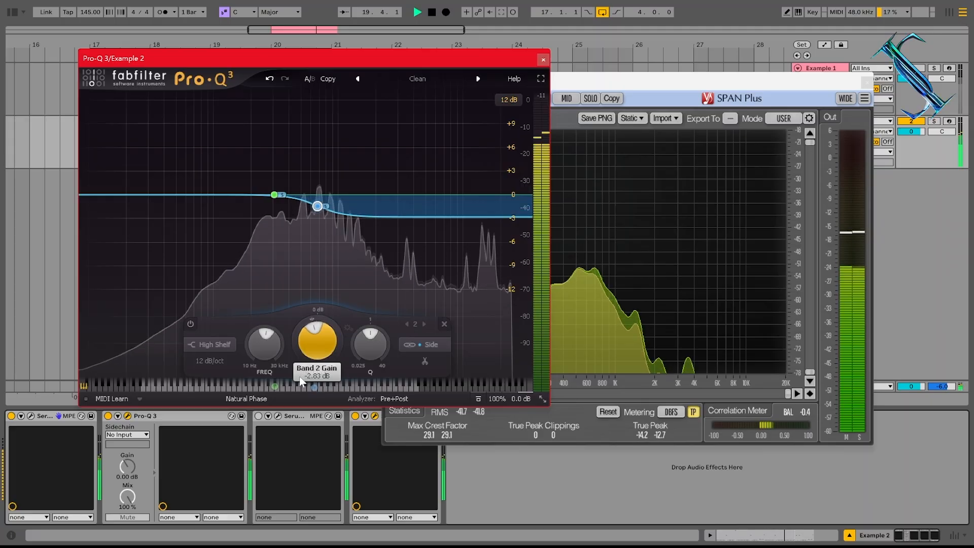
click(274, 194)
drag(274, 339, 259, 374)
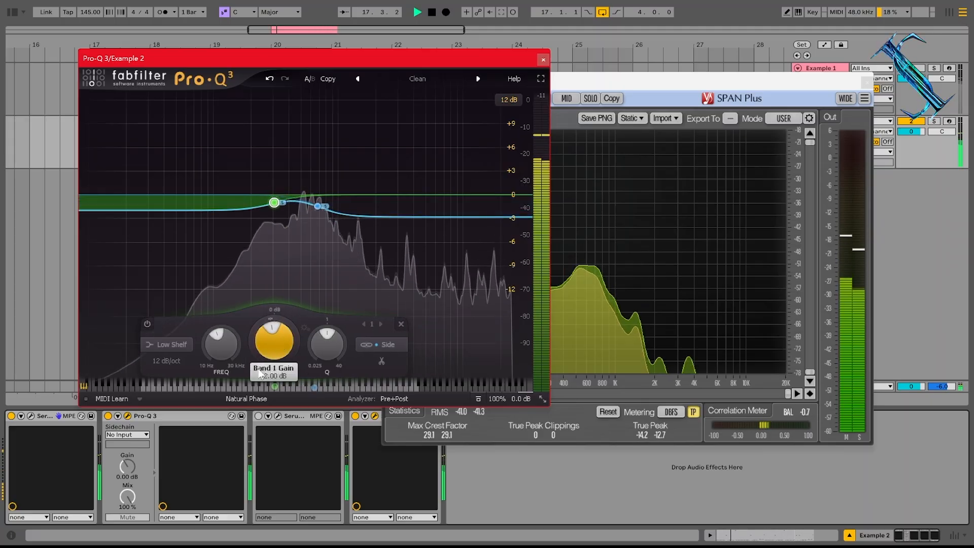
Step: Examine the spectrum and correlation of the equalized Example 2 in SPAN Plus, stop playback and close Pro-Q 3
click(593, 86)
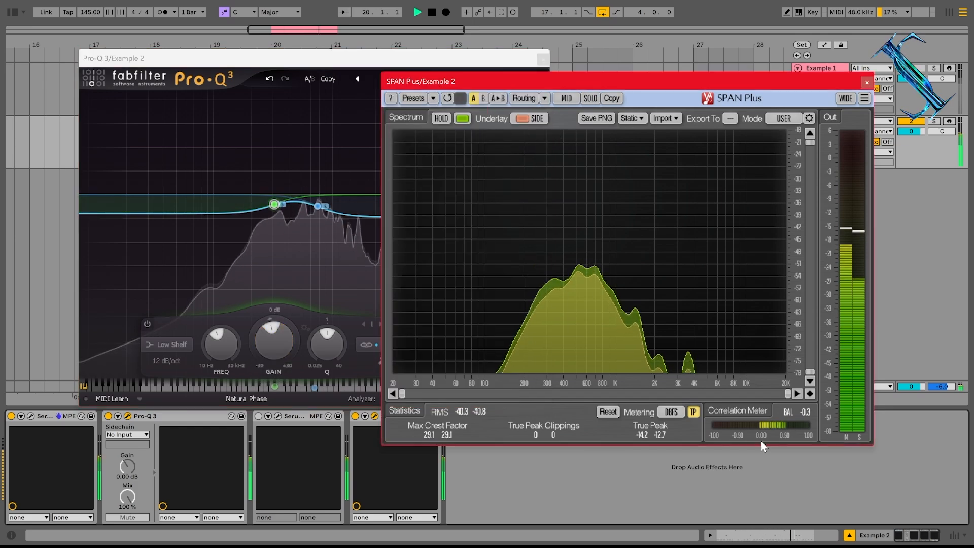
key(space)
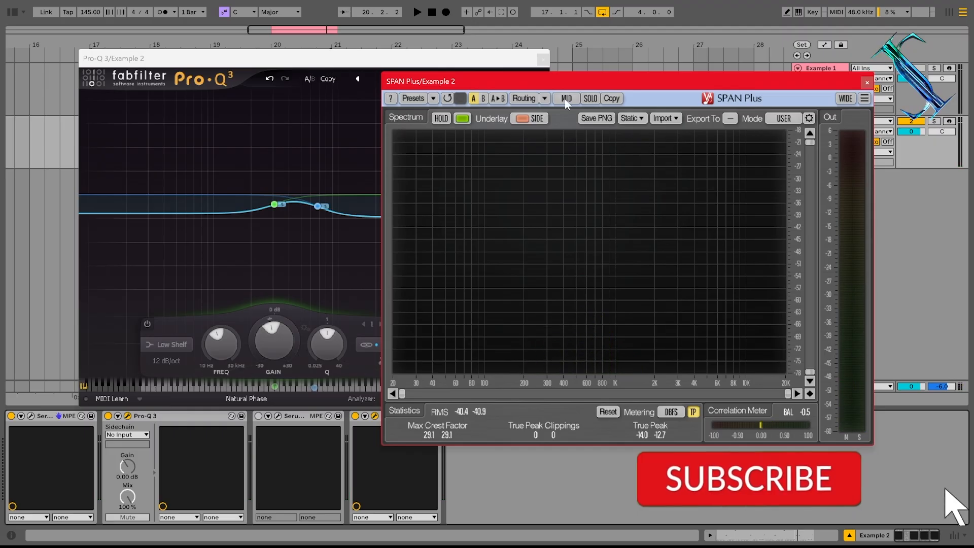
click(543, 59)
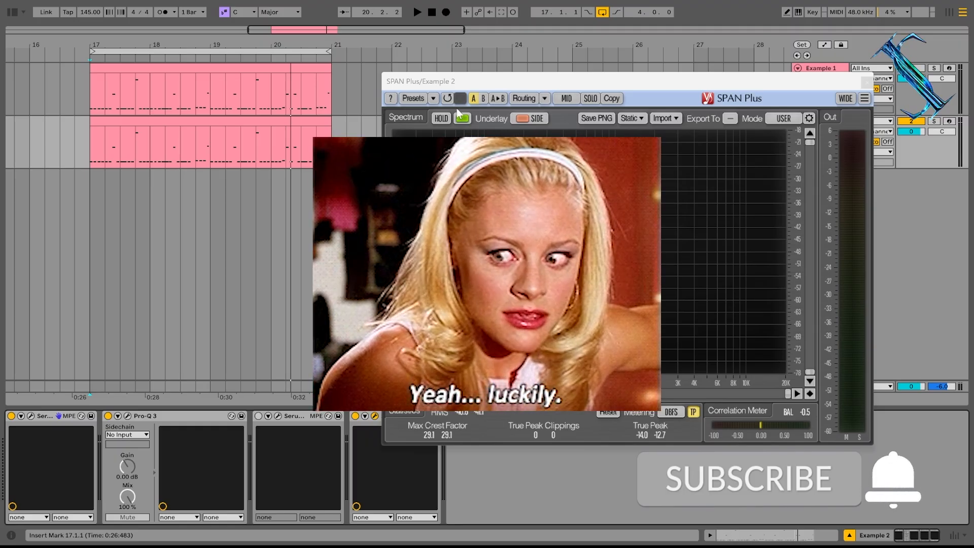
Step: Open Serum on Example 2 and enable Distortion, Delay, Compressor and Filter in its effects rack
click(30, 415)
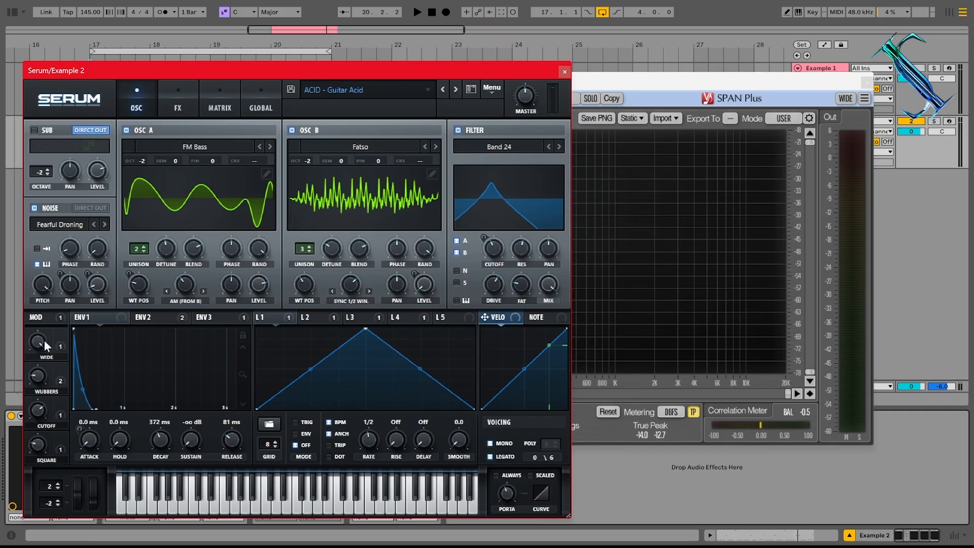
click(182, 105)
click(42, 131)
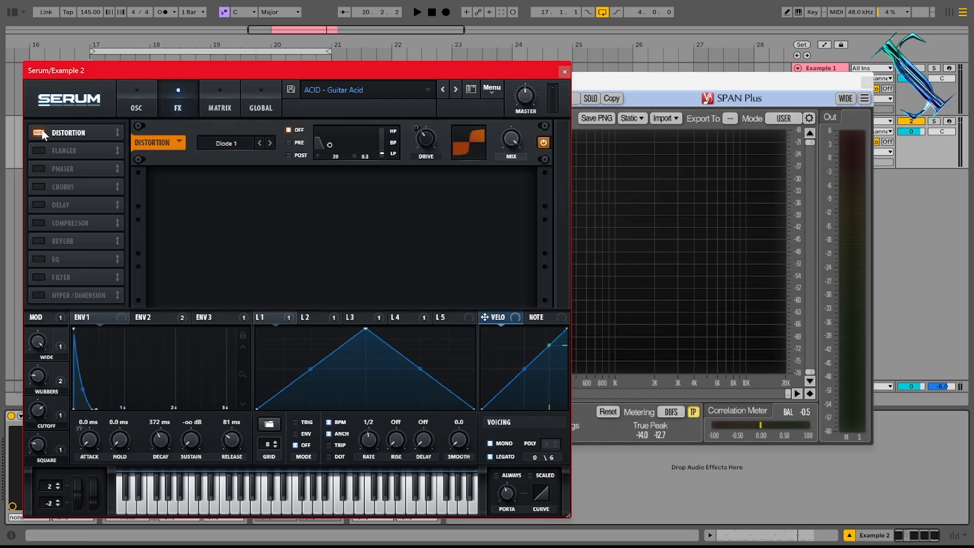
click(41, 205)
click(41, 223)
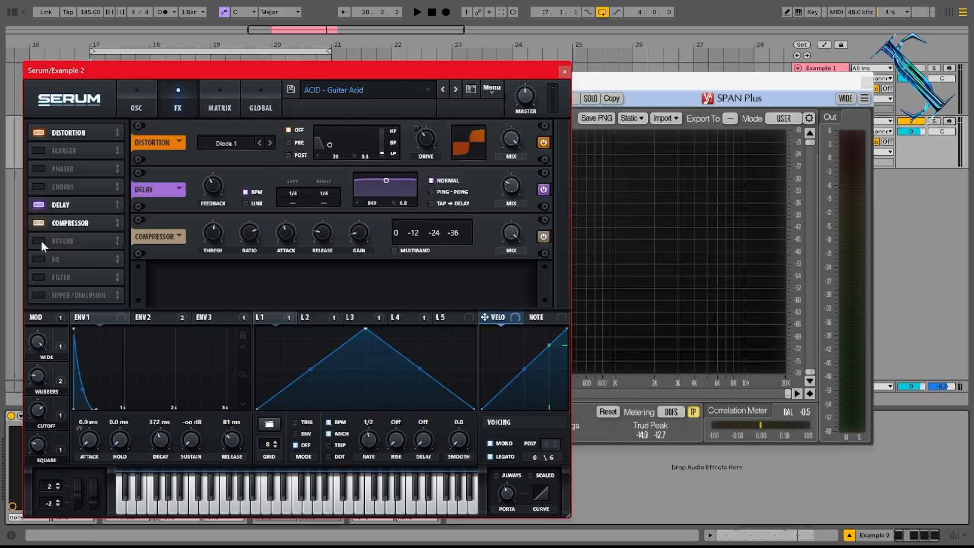
click(40, 277)
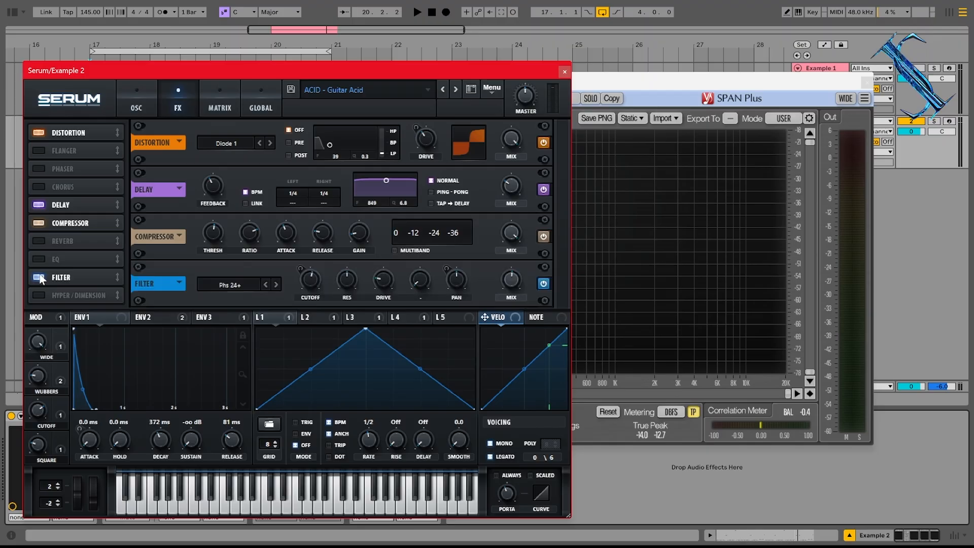
Step: Open the dialog for saving Serum's effect chain and cancel it without saving
right_click(89, 130)
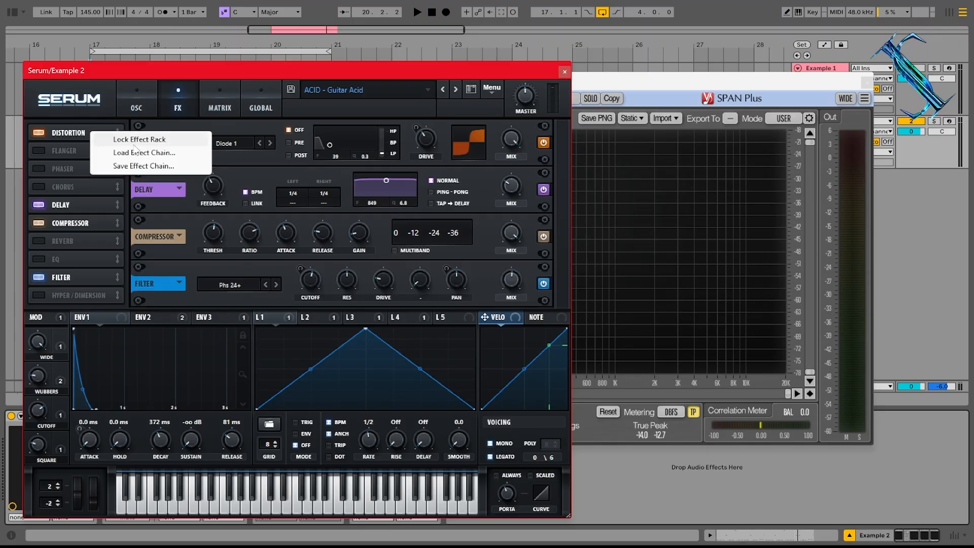
click(143, 167)
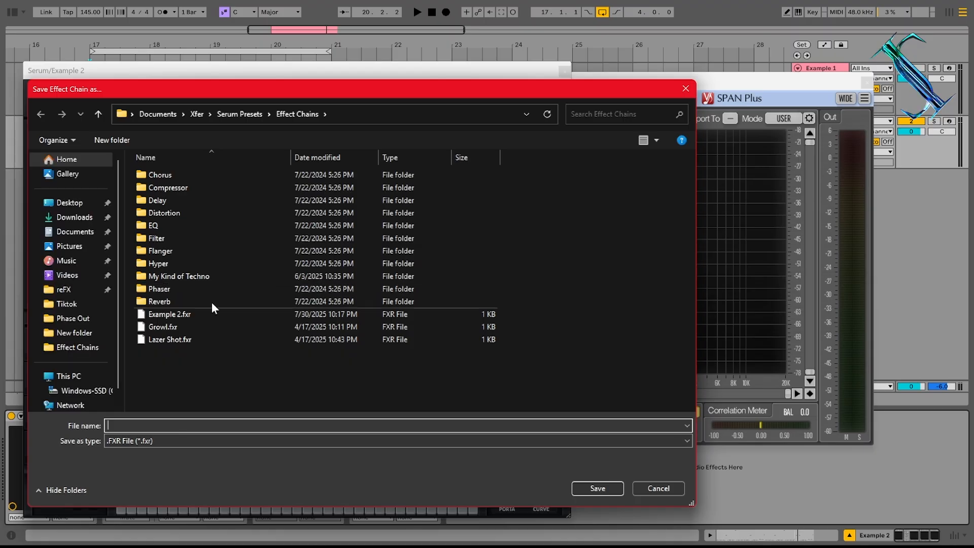
click(659, 489)
Step: Disable Serum's Filter, Compressor, Delay and Distortion effects and close the synth
click(38, 277)
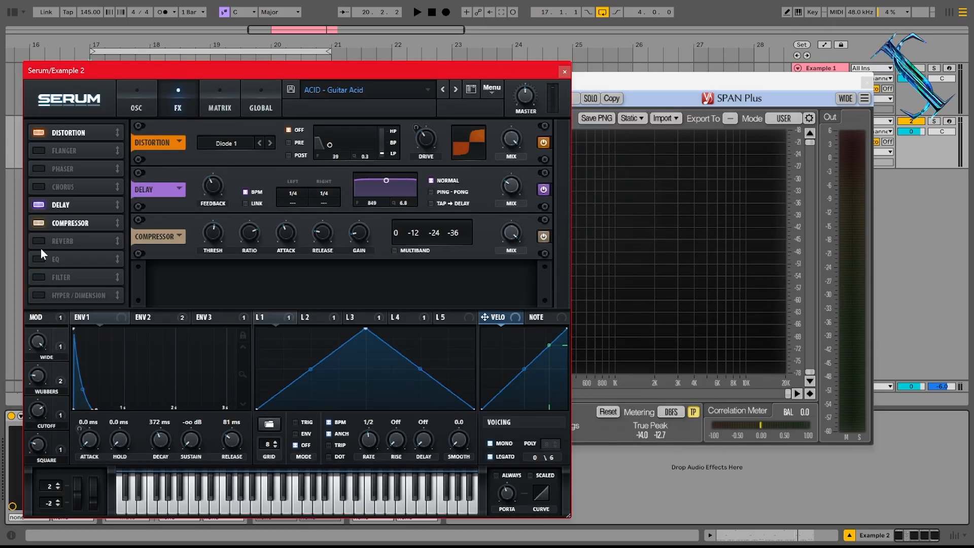
click(38, 223)
click(38, 205)
click(39, 133)
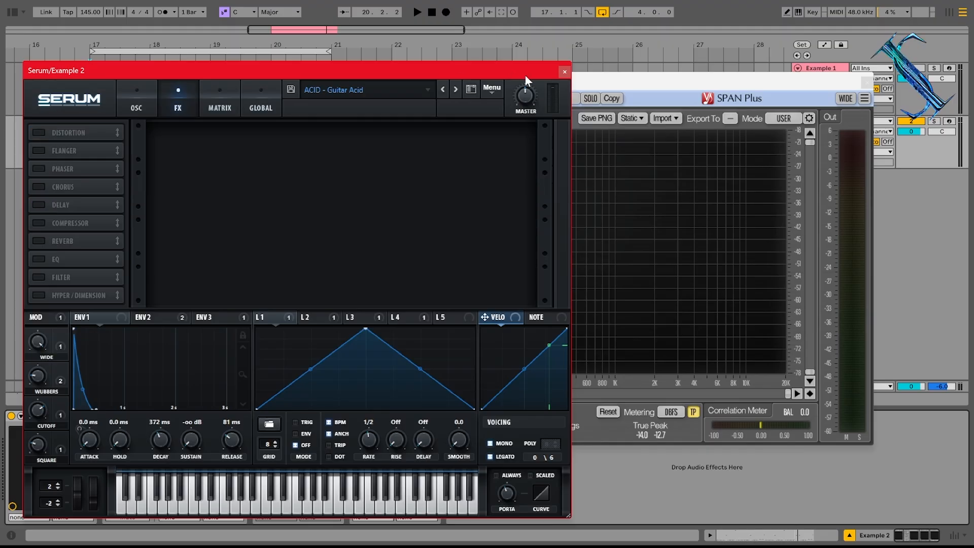
click(564, 72)
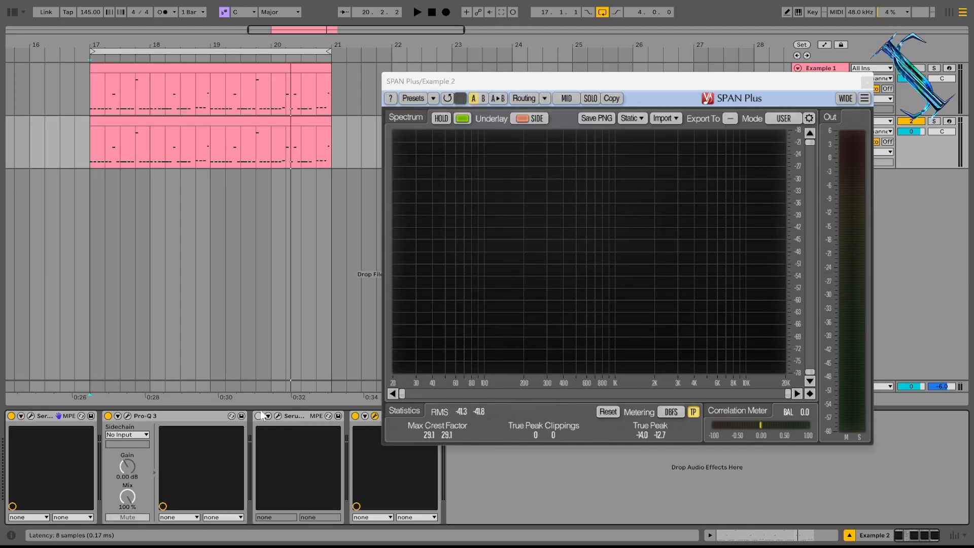
Step: Open SerumFX on Example 2 and load the saved effect chain that ends with Distortion into its effects rack
click(278, 415)
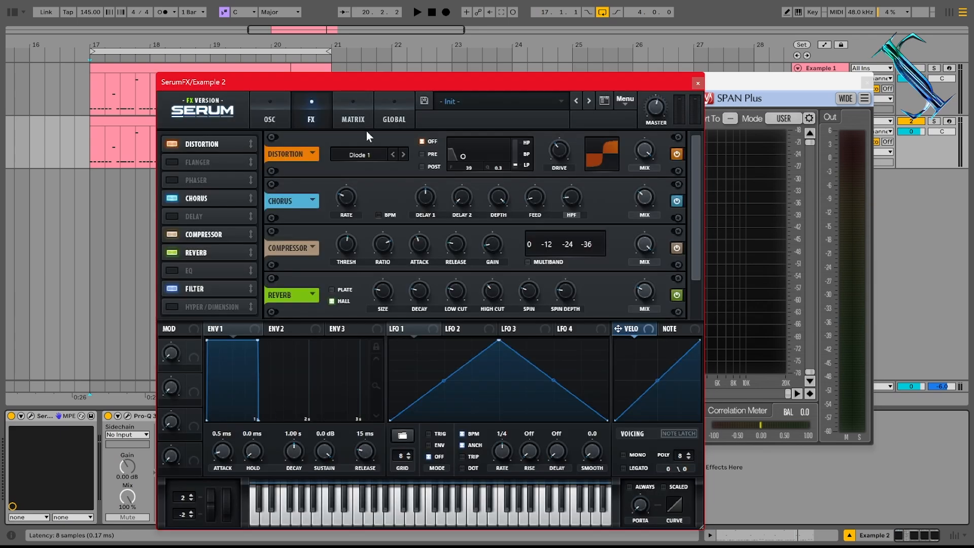
drag(400, 85, 311, 60)
right_click(125, 120)
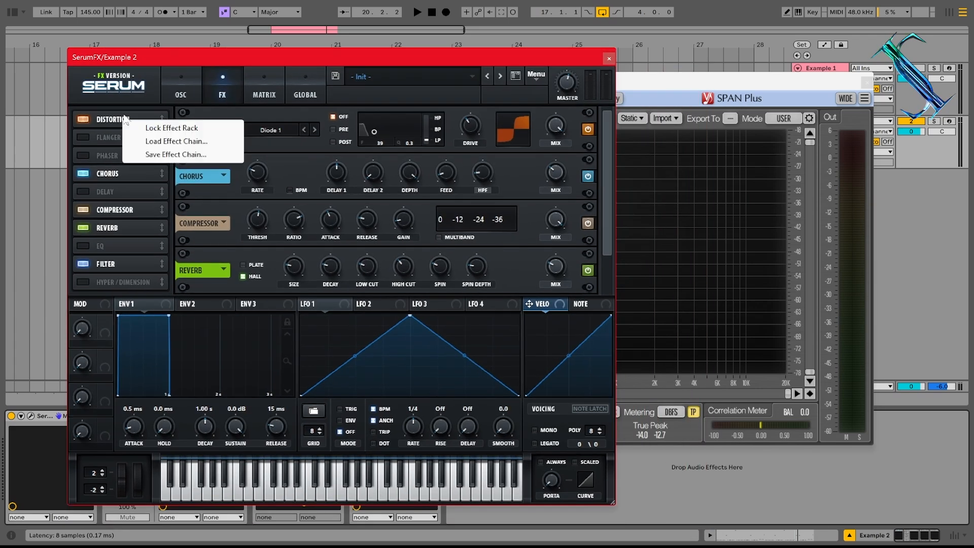
click(182, 141)
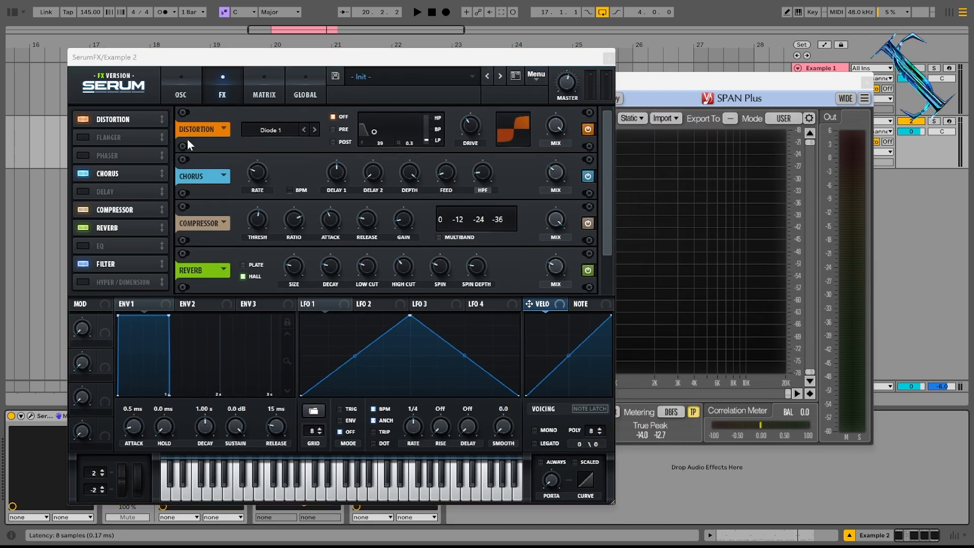
double_click(219, 301)
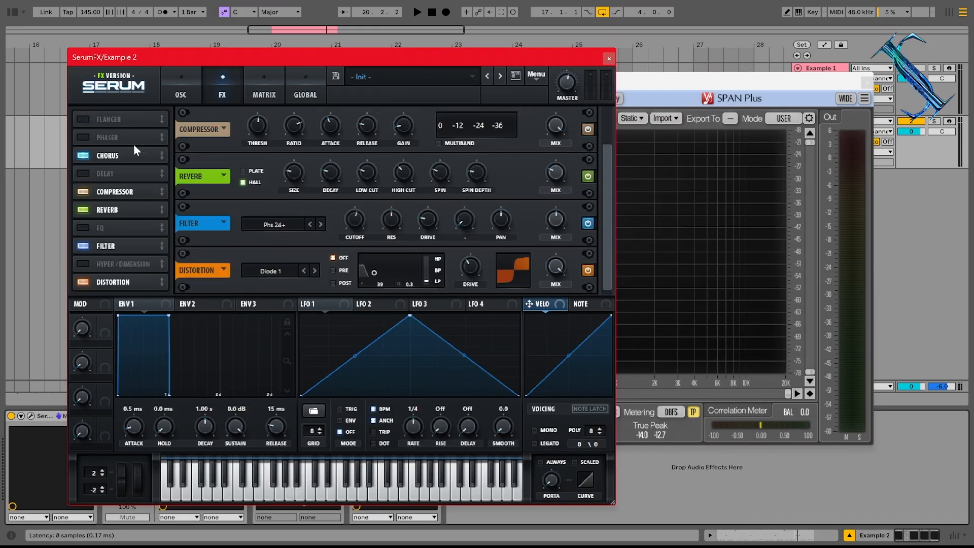
scroll(603, 179, up, 2)
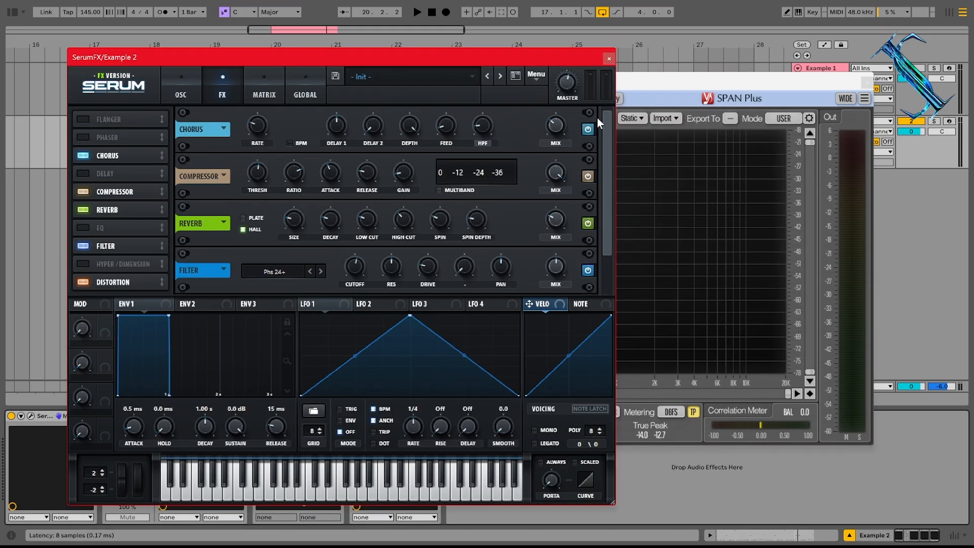
scroll(142, 177, down, 2)
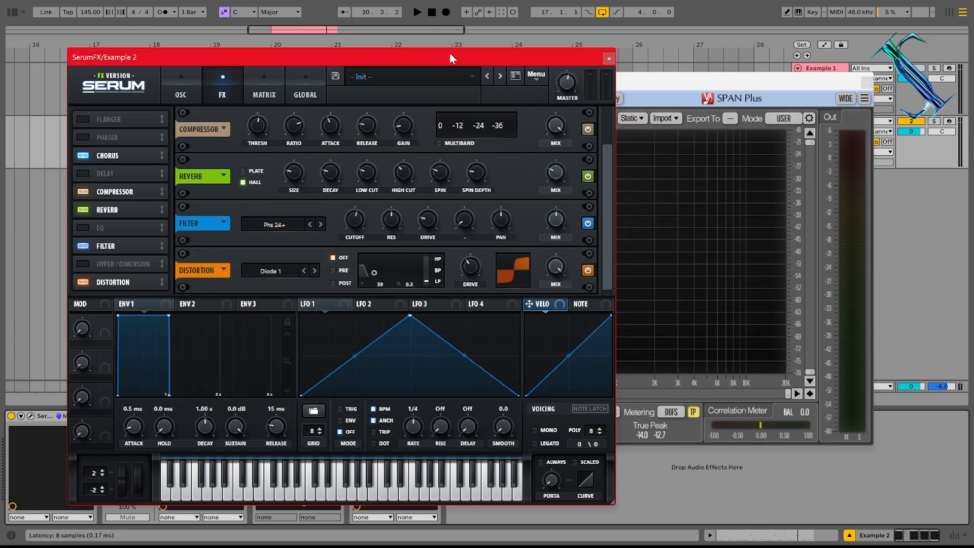
Step: Start playback and move Distortion to the start of the SerumFX effects order
drag(508, 57, 619, 57)
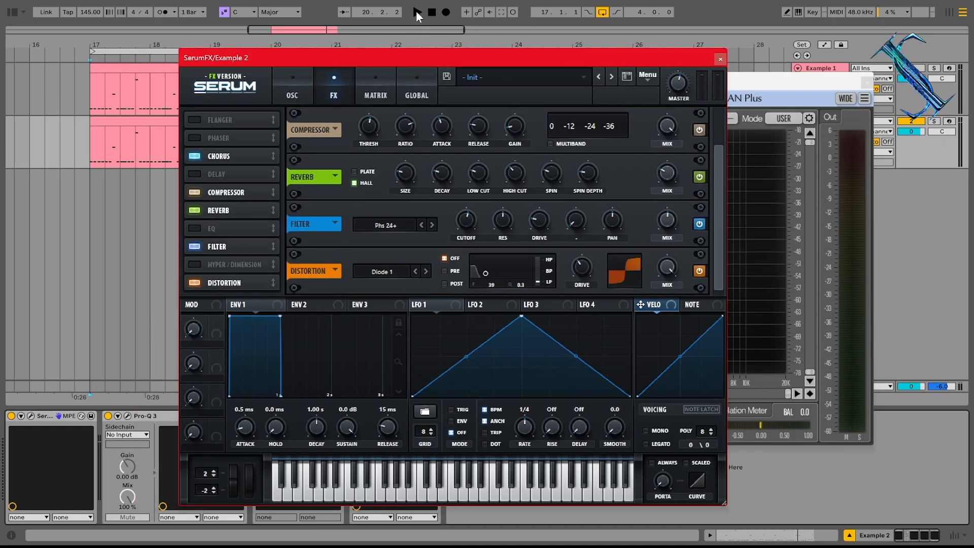
click(417, 11)
drag(561, 61, 391, 37)
drag(77, 259, 65, 99)
Step: Close SerumFX to examine Example 2's spectrum and correlation in SPAN Plus, stop playback and close the analyzer
click(557, 35)
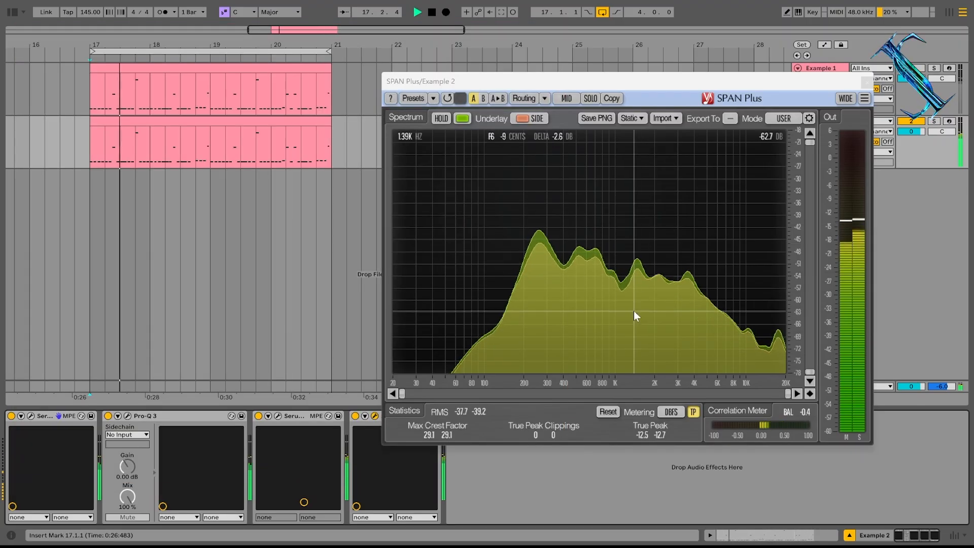
key(space)
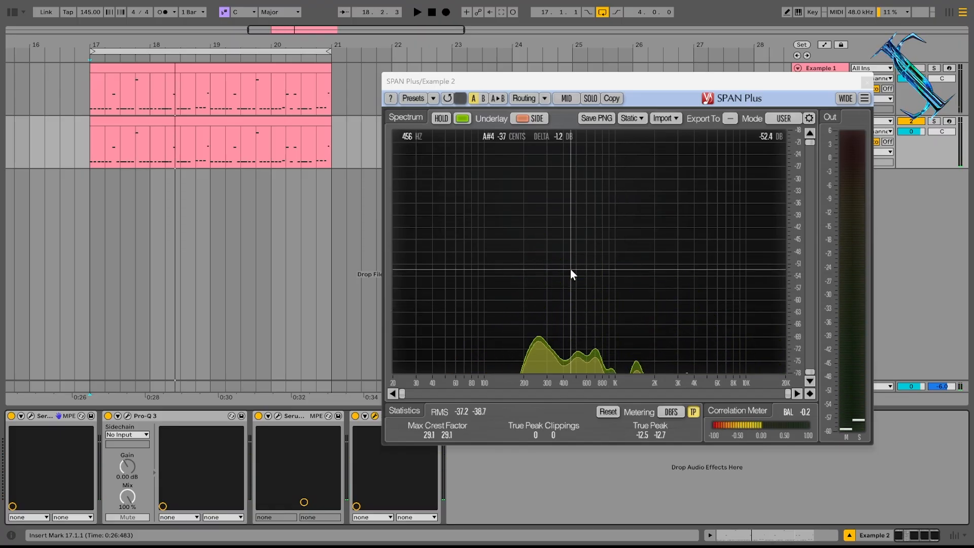
click(862, 84)
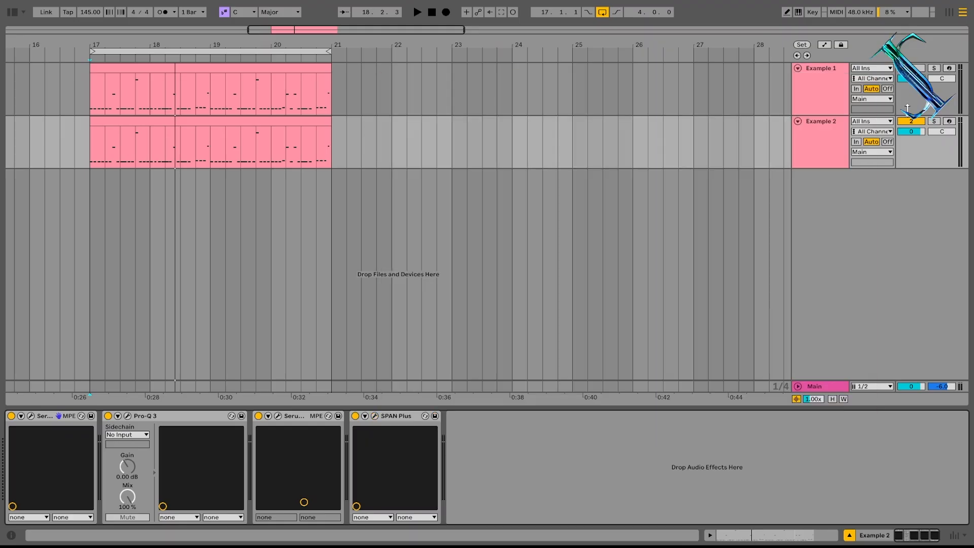
Step: Play the loop to compare the two example tracks, and leave Example 1 active with Example 2 muted
key(space)
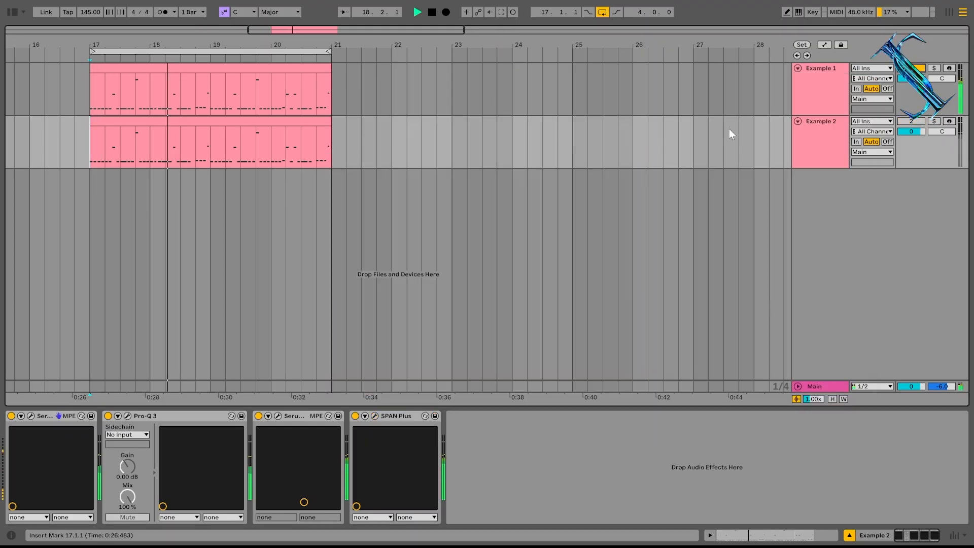
key(space)
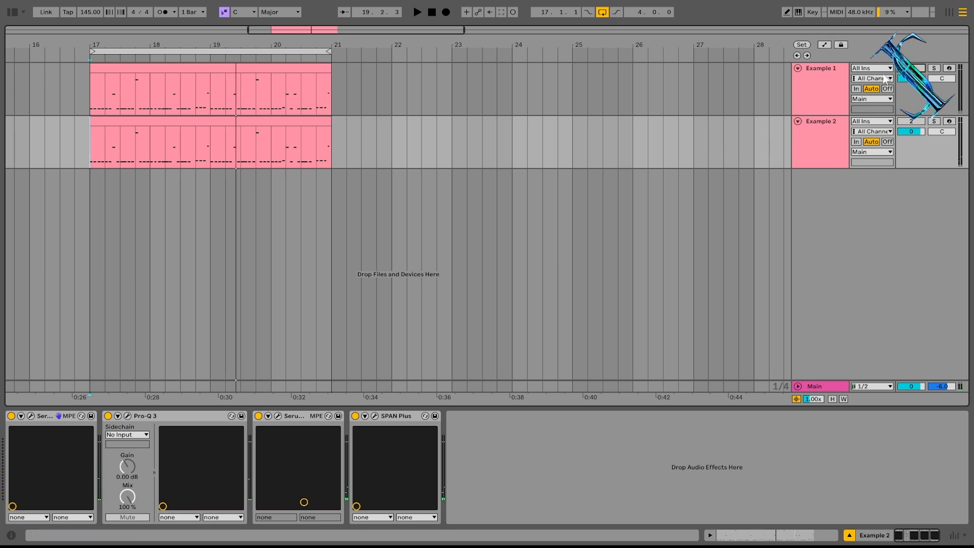
click(909, 120)
click(911, 121)
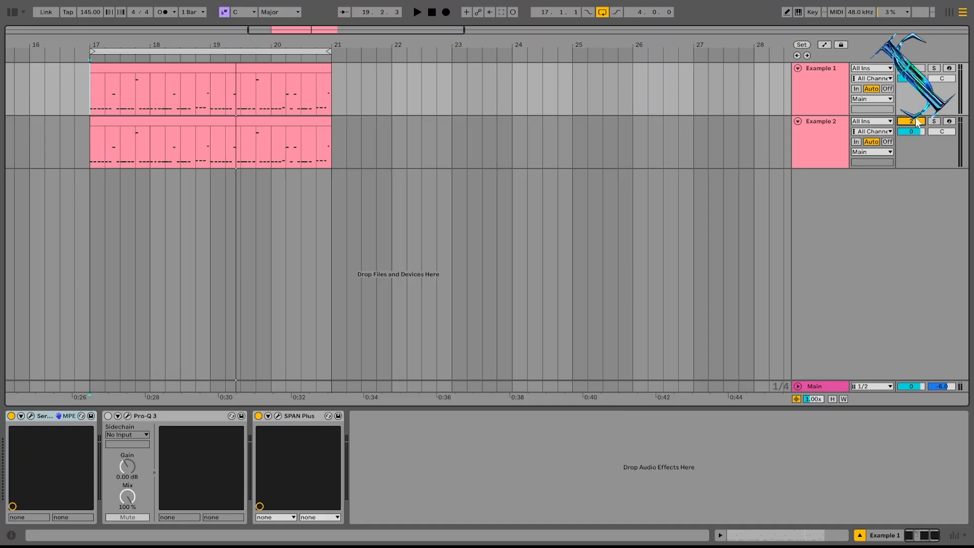
click(916, 121)
click(916, 68)
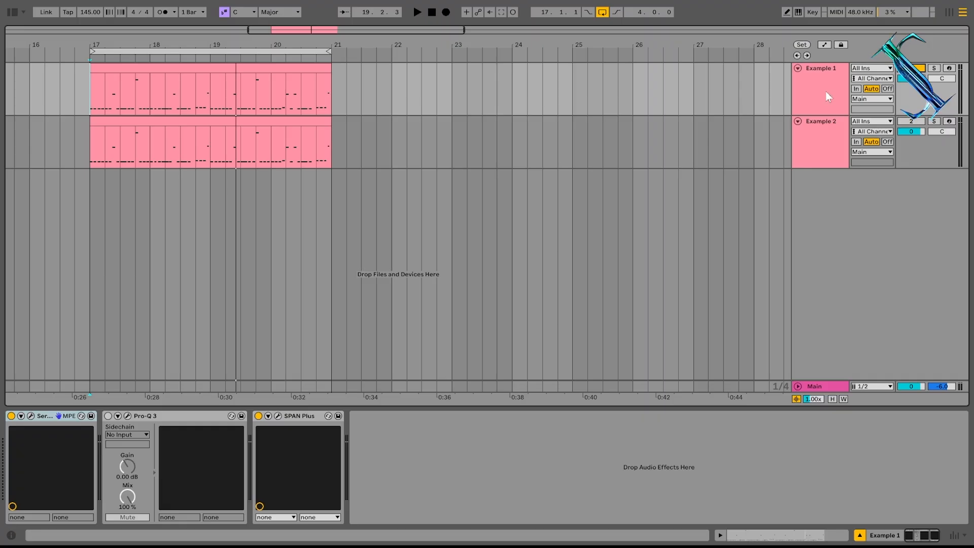